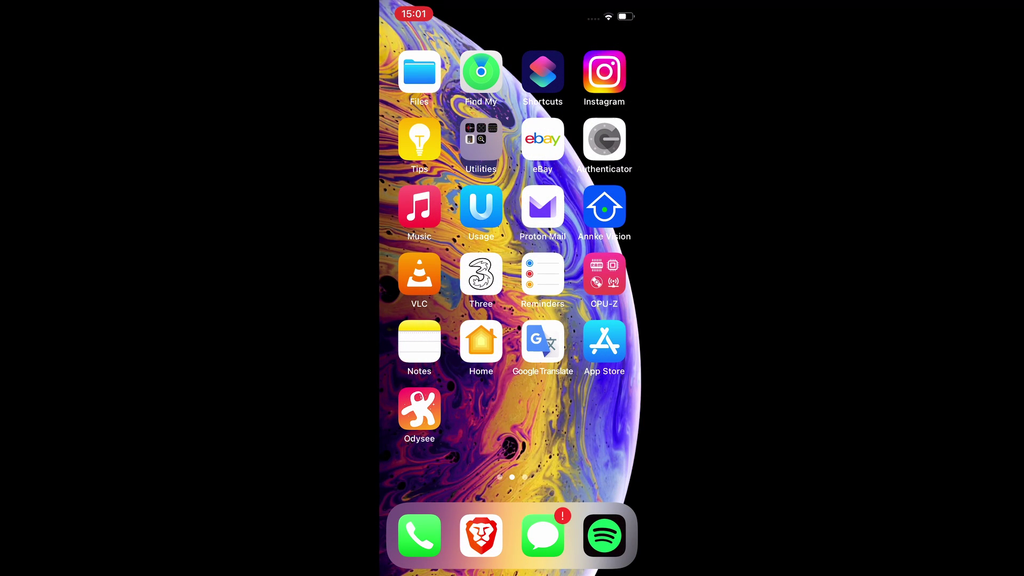
- Search the iPhone App Store for 'export contact' apps
click(605, 343)
click(500, 113)
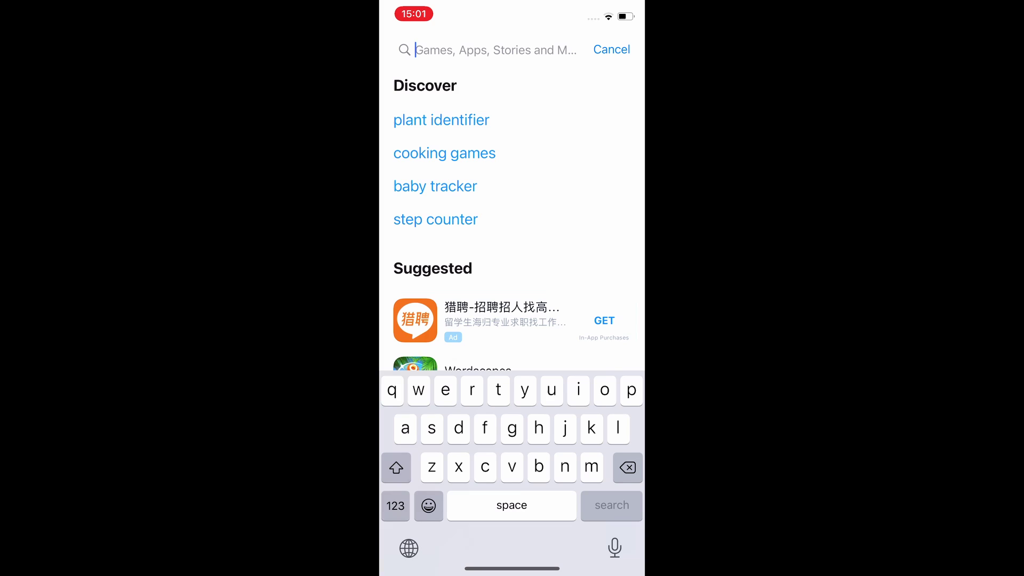
text(export )
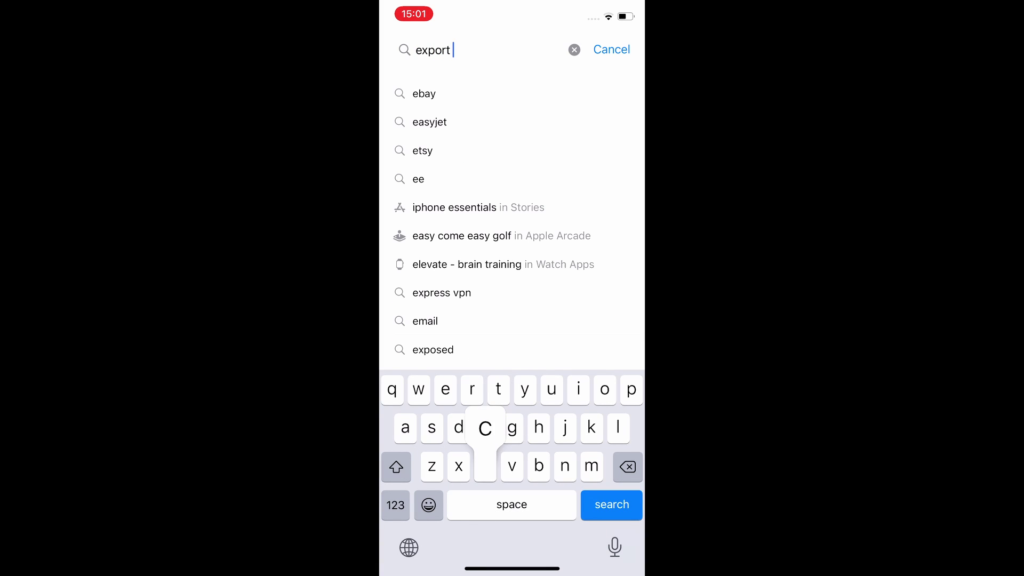
text(cont)
click(445, 93)
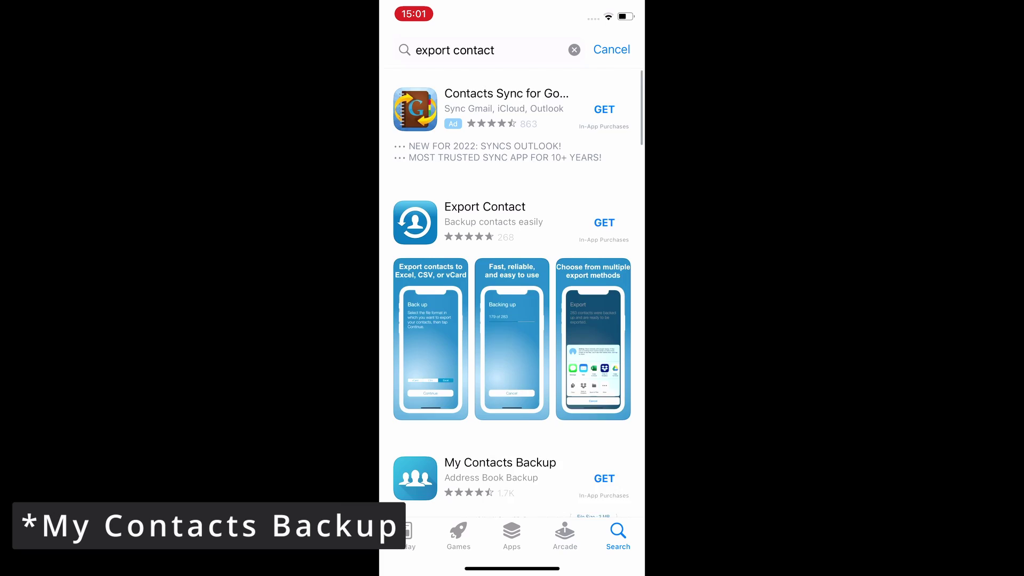
scroll(512, 320, down, 4)
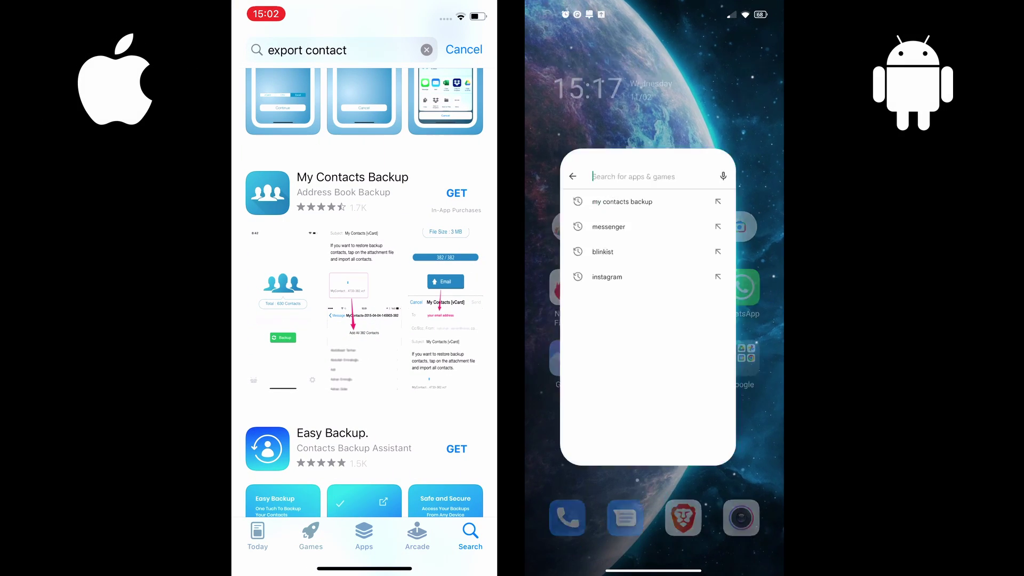
- Install My Contacts Backup on the iPhone and, via Google Play, on Android
click(616, 78)
click(457, 193)
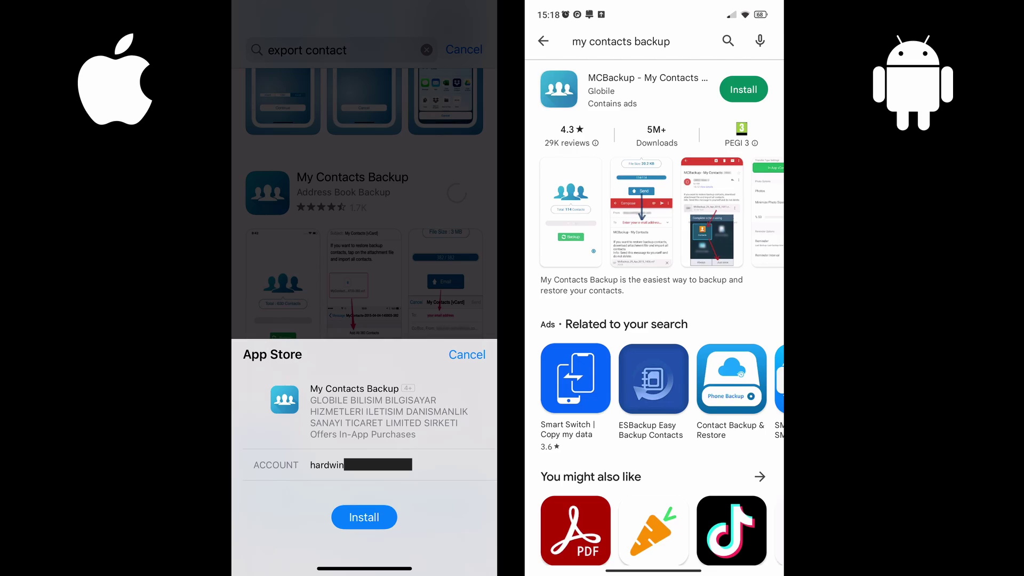
click(743, 89)
click(364, 517)
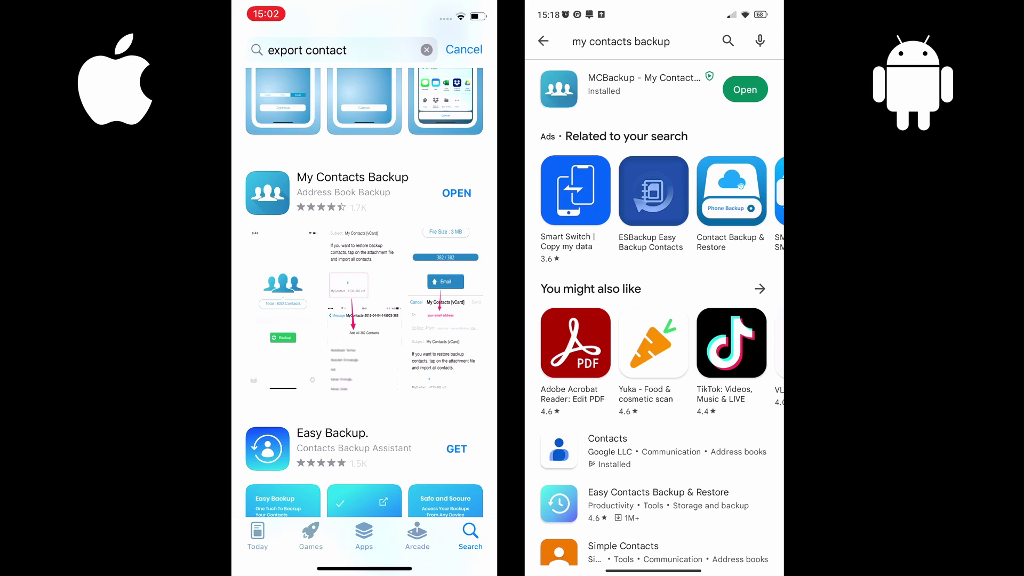
- Launch MCBackup, grant contacts access, and back up contacts on both phones
click(456, 193)
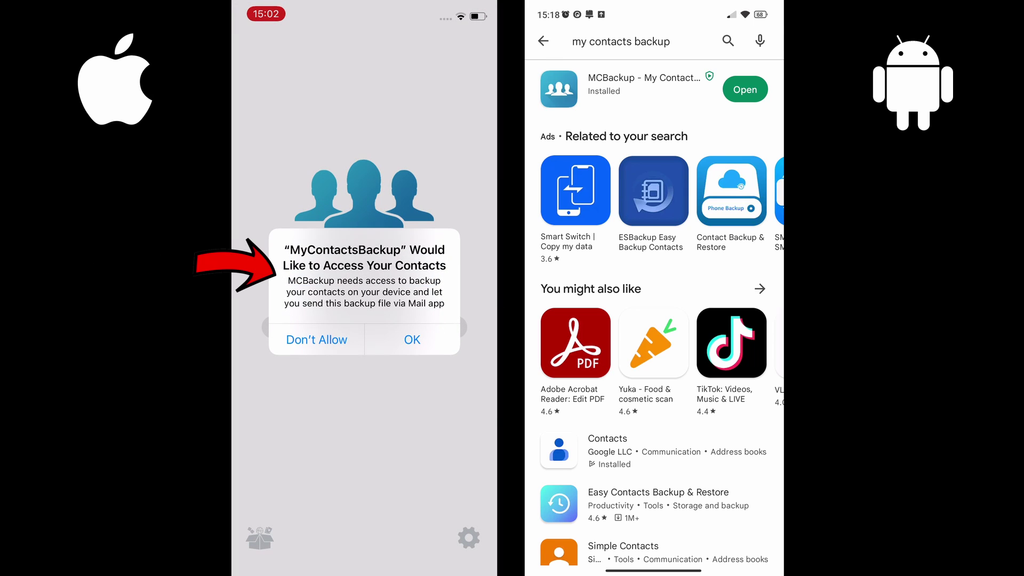
click(412, 340)
click(745, 88)
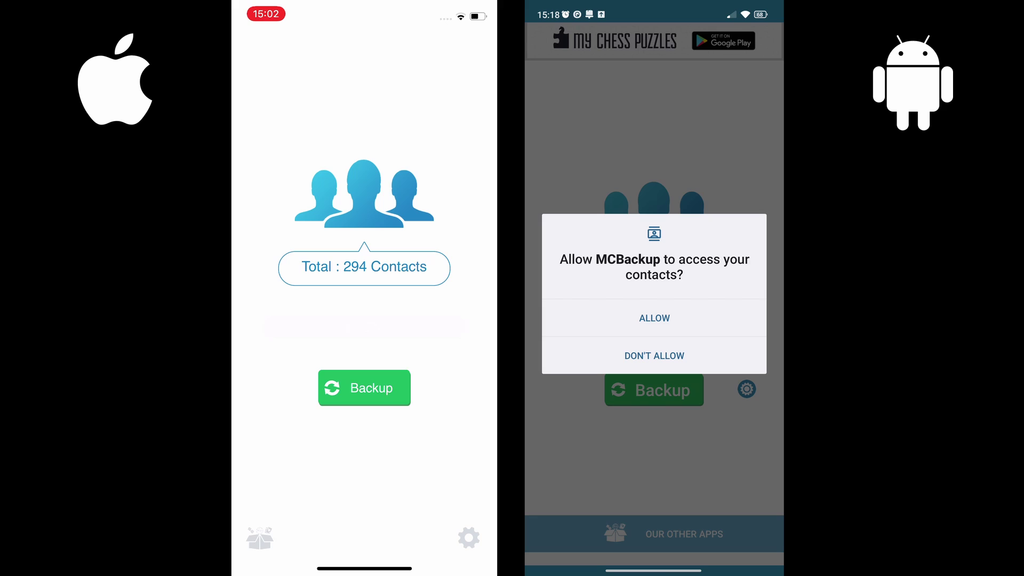
click(364, 388)
click(654, 317)
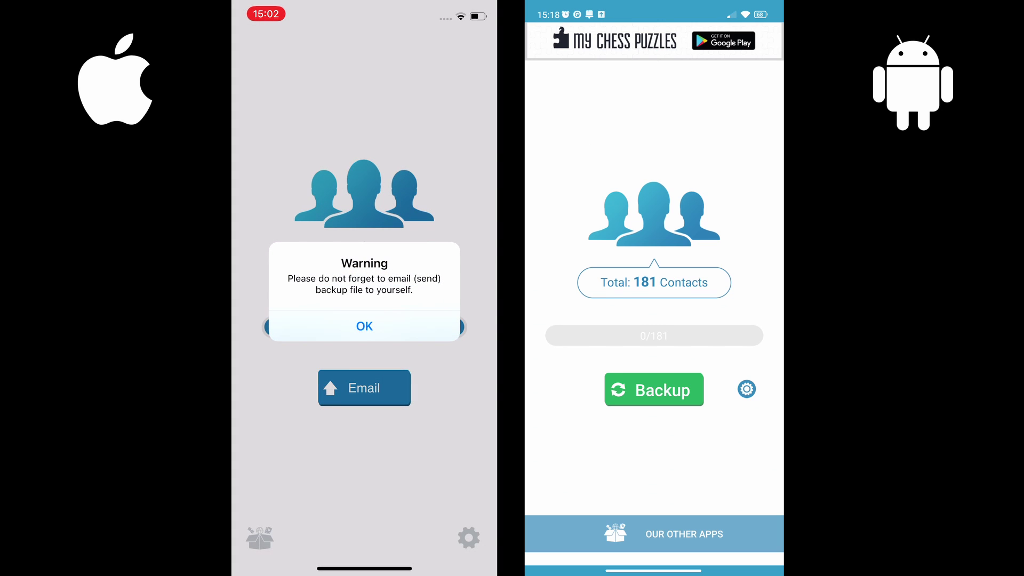
click(654, 390)
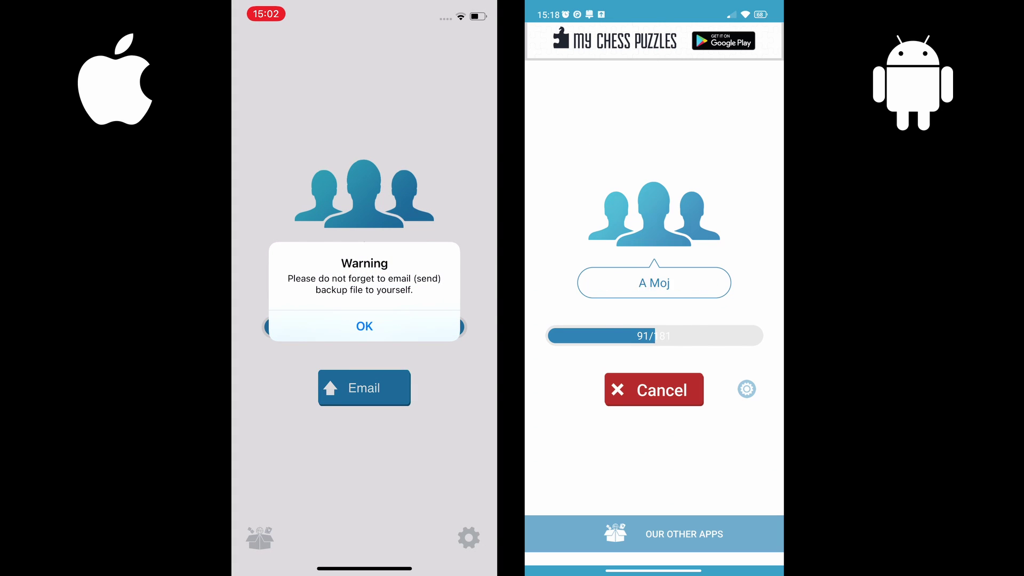
click(364, 325)
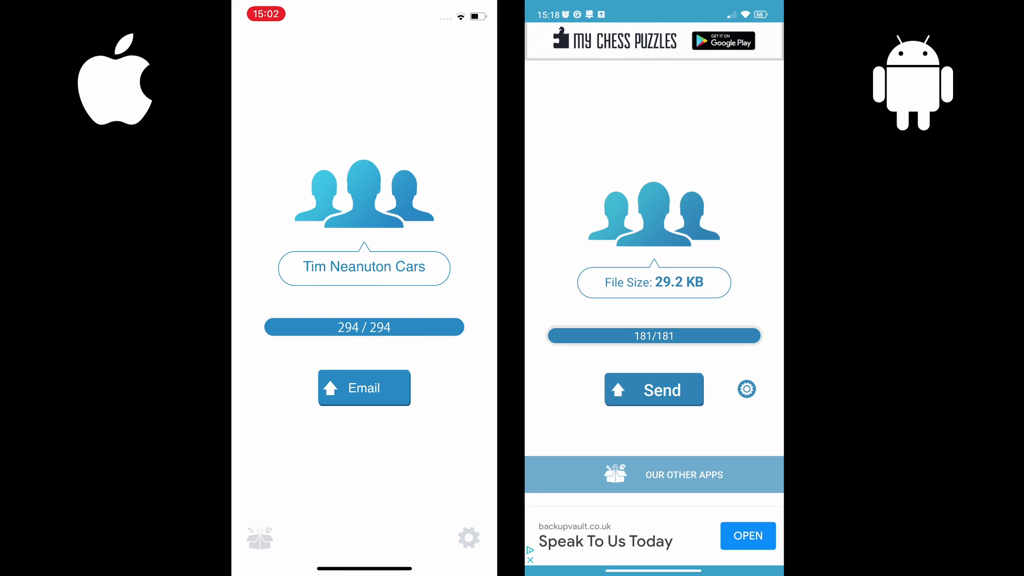
- Email both vCard backups to your own address, using Proton Mail on Android
click(654, 390)
click(364, 388)
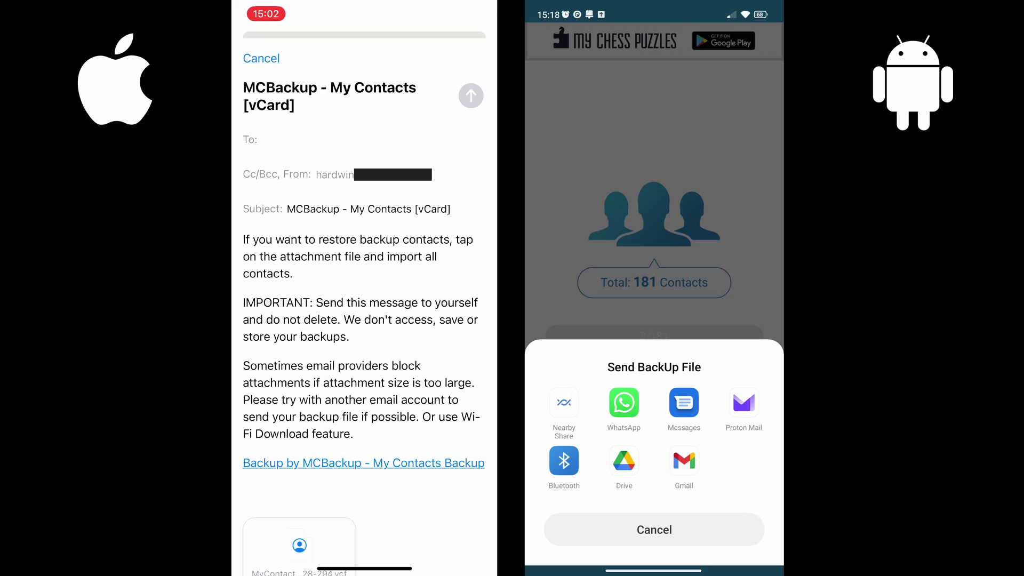
click(744, 403)
click(360, 139)
text(ha)
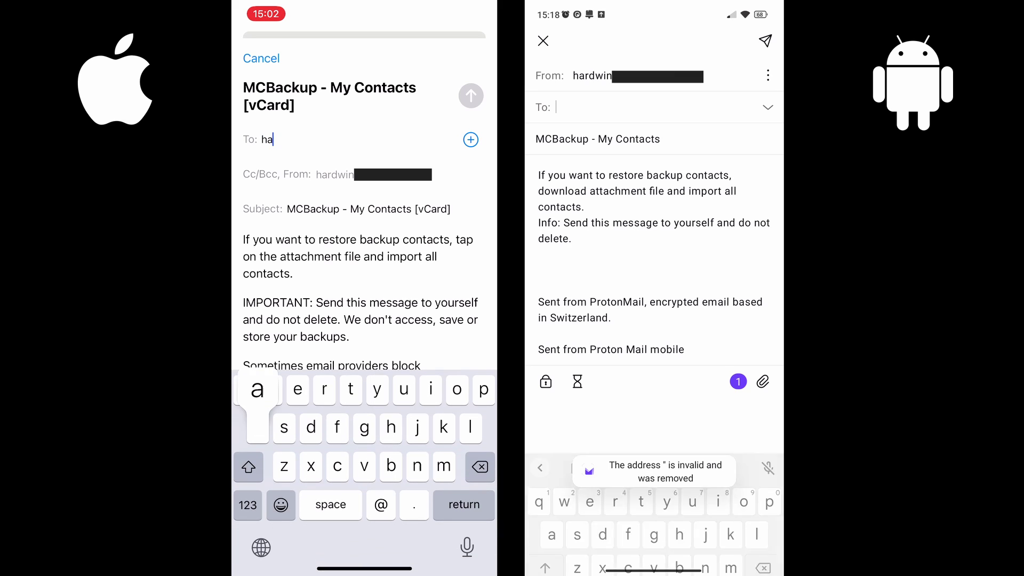
text(r)
click(360, 170)
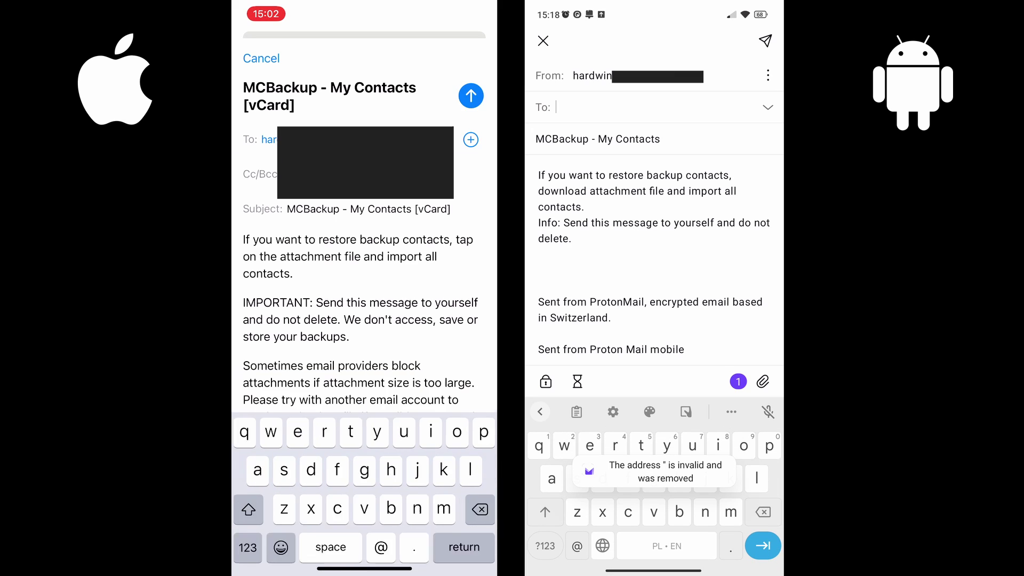
click(471, 95)
text(har)
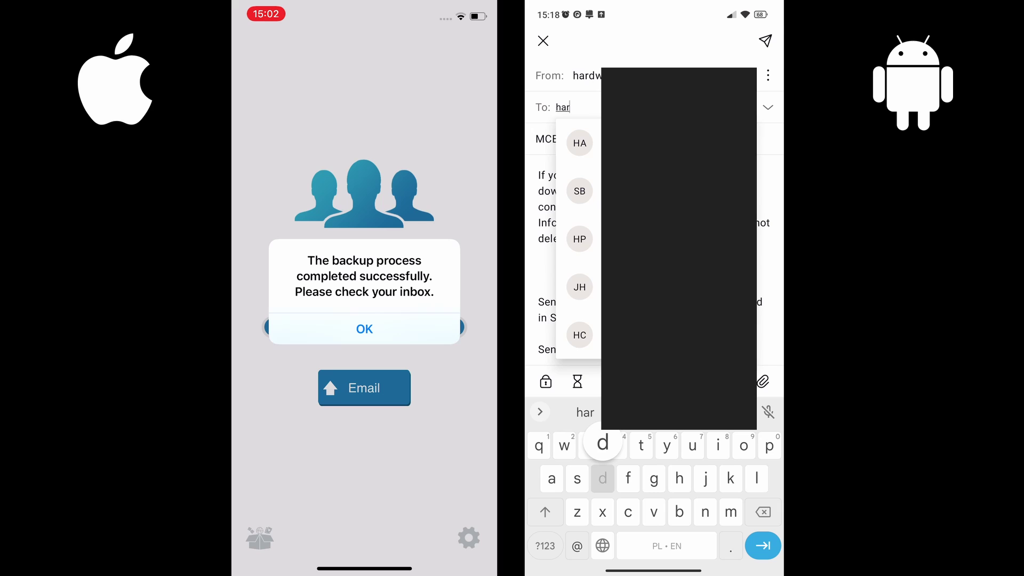
text(d)
click(584, 142)
click(364, 330)
click(765, 41)
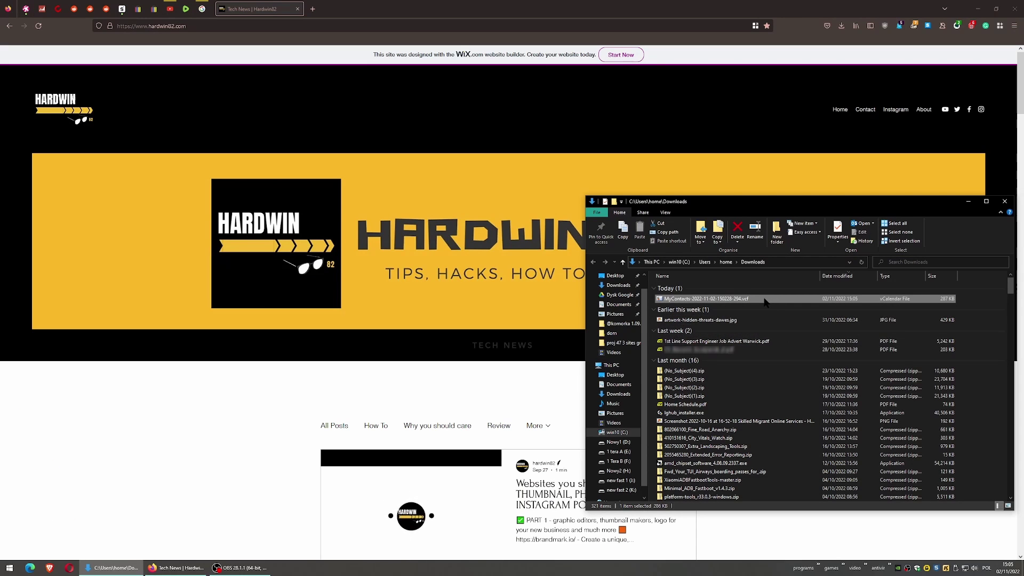
- Open the MyContacts .vcf file in Downloads with 'Edit with Notepad++'
right_click(763, 301)
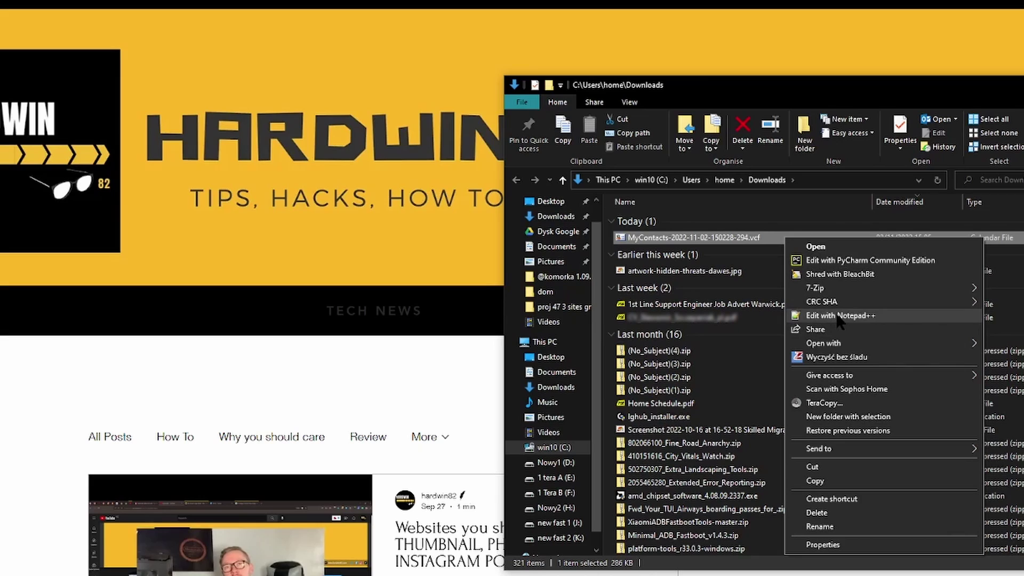
click(838, 316)
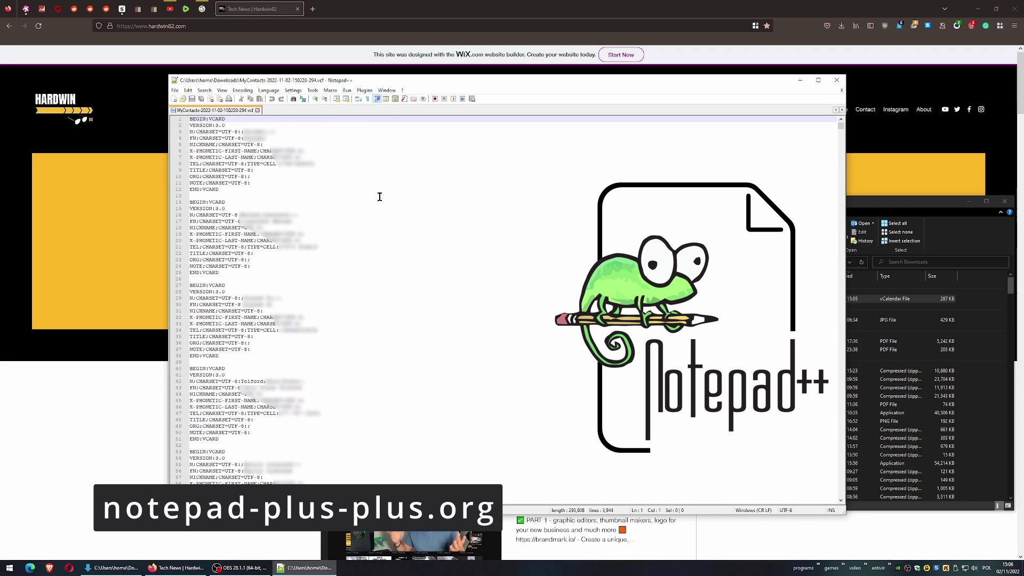
- Highlight contact data on line 3 and the second contact's name, then deselect
mouse_move(249, 131)
mouse_down()
mouse_move(290, 131)
mouse_move(356, 166)
mouse_up()
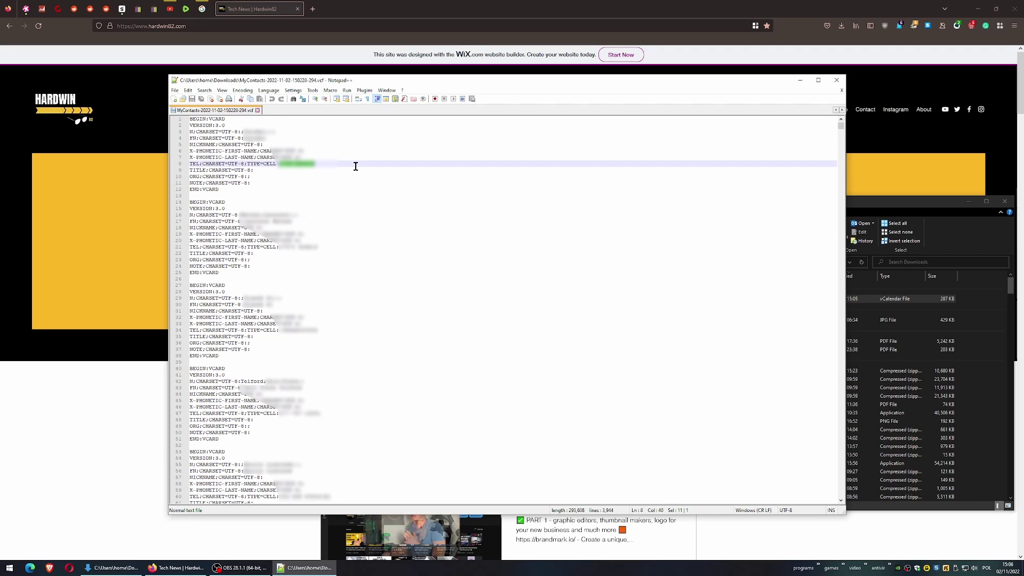
drag(242, 215, 304, 214)
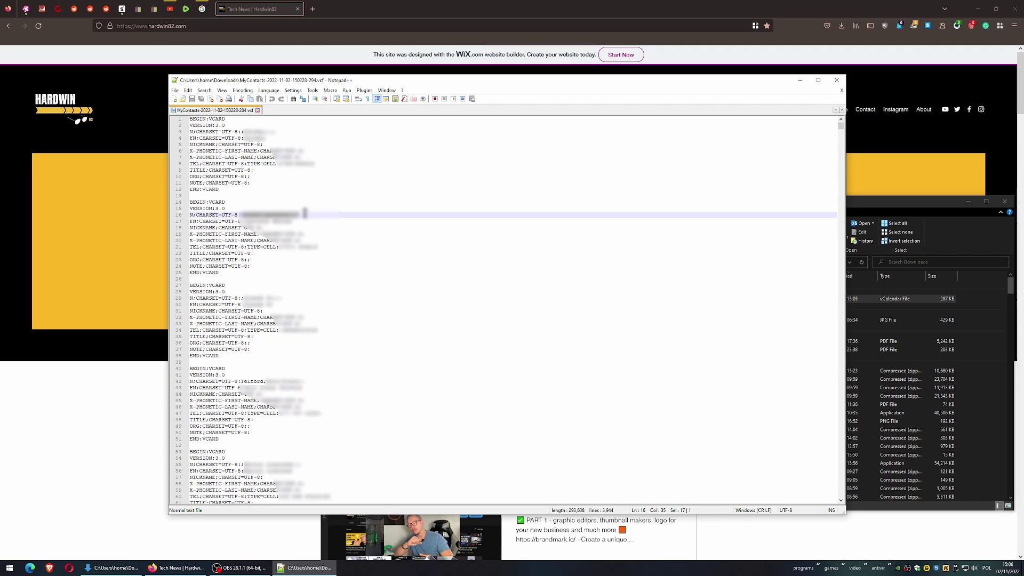
click(282, 246)
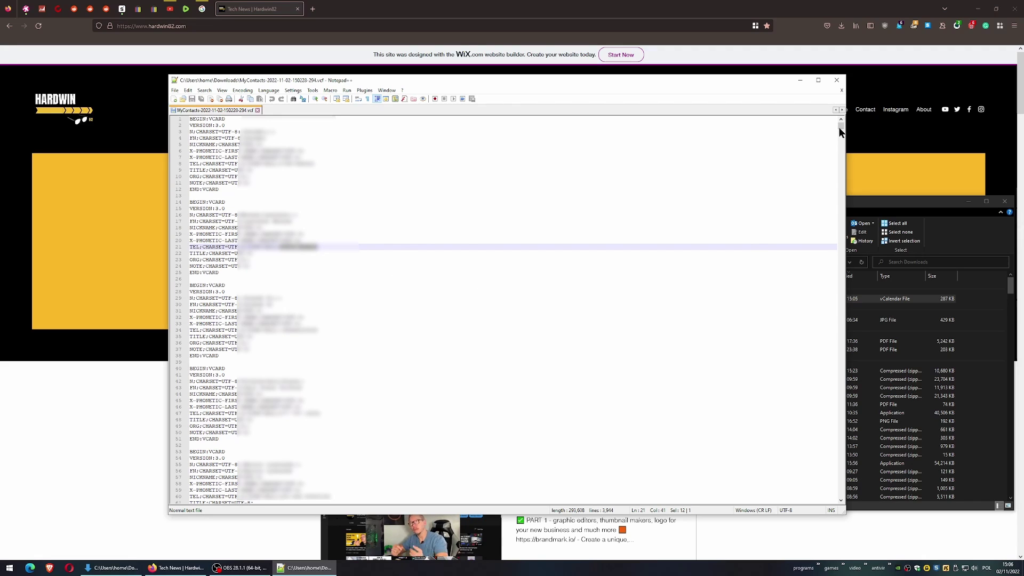
drag(840, 128, 826, 489)
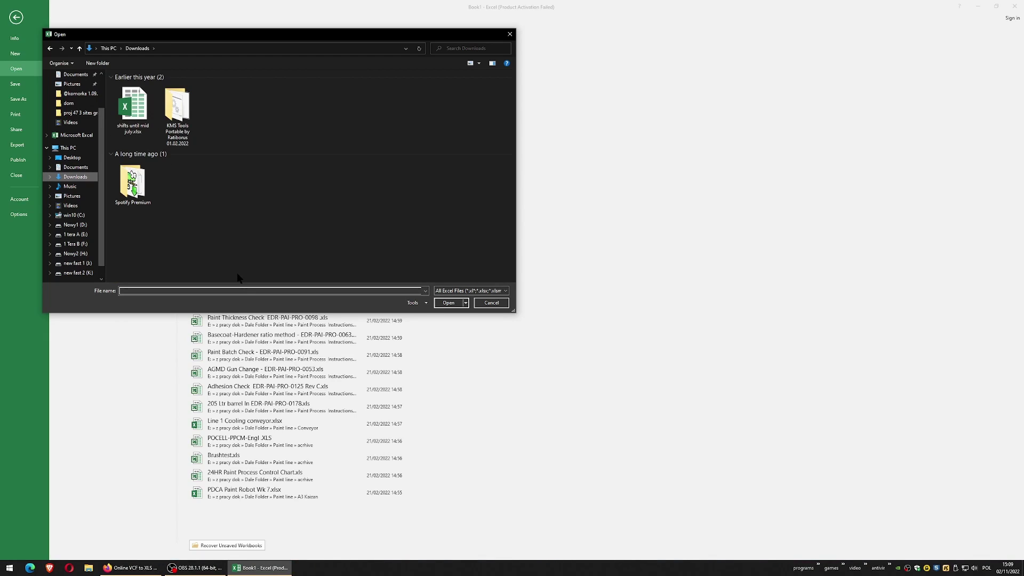
- Open the MyContacts VCF from Downloads under All Files, accepting the Text Import Wizard defaults
click(468, 290)
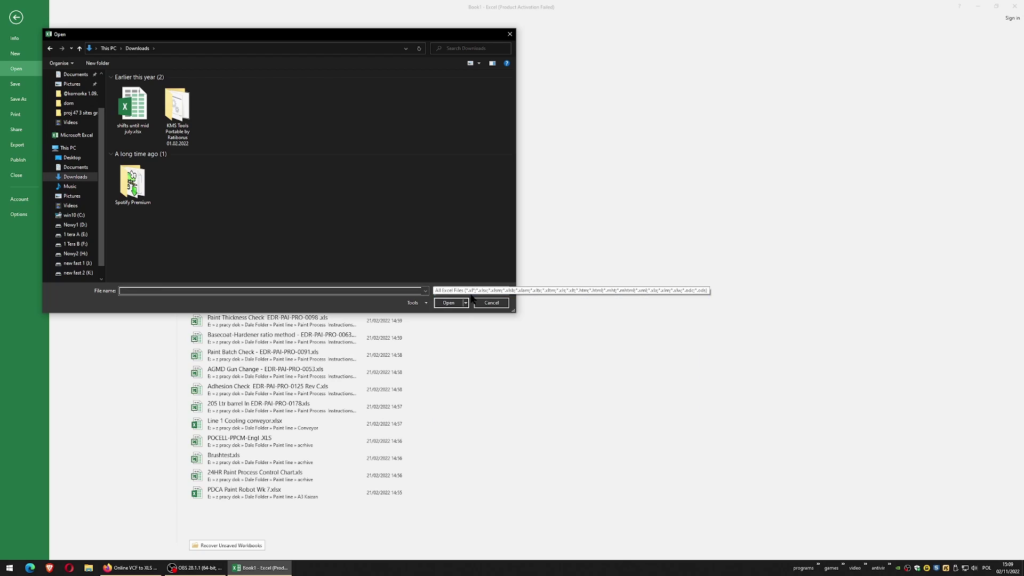
click(468, 291)
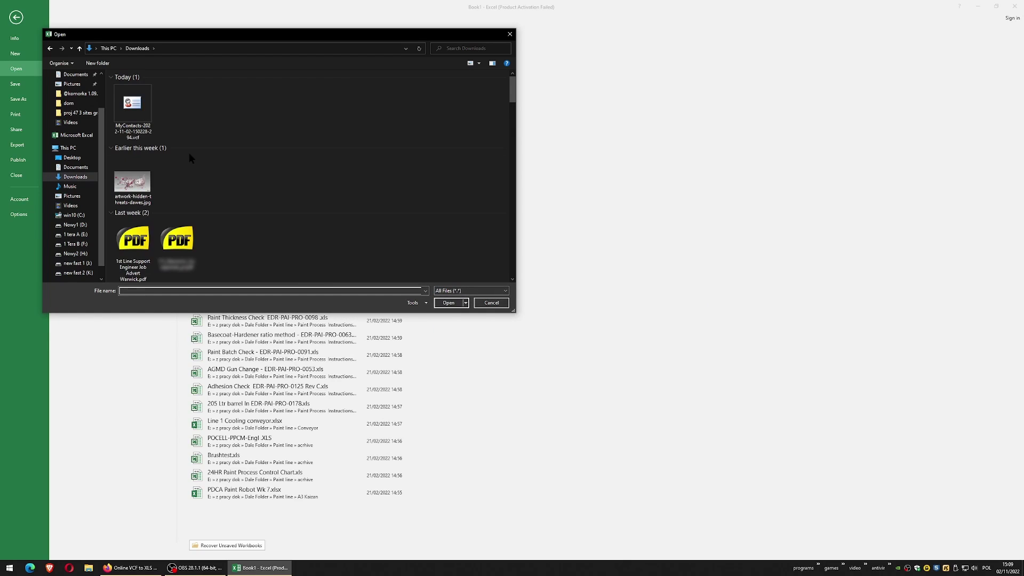
click(132, 108)
click(449, 302)
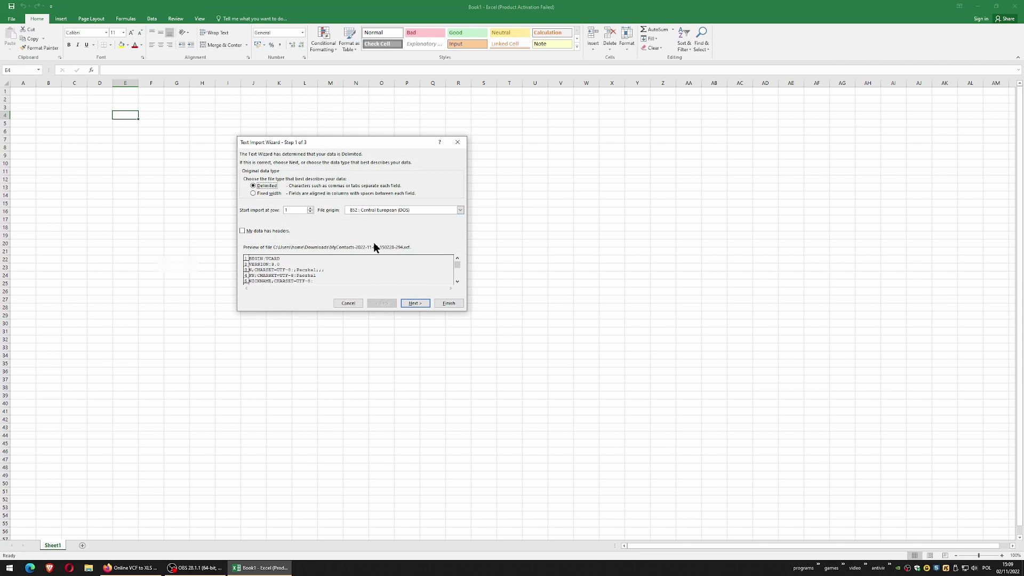
click(413, 303)
click(415, 303)
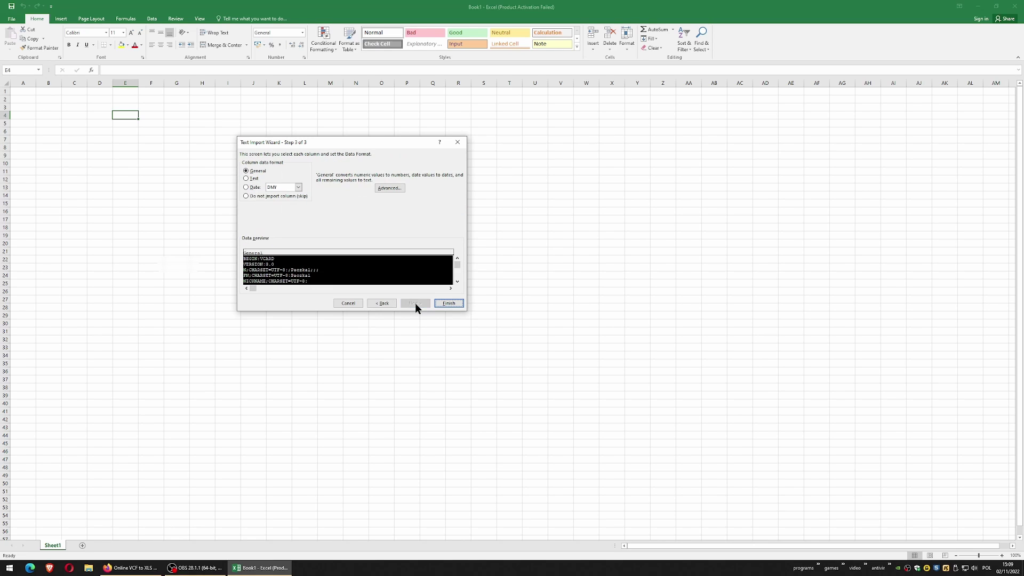
click(442, 304)
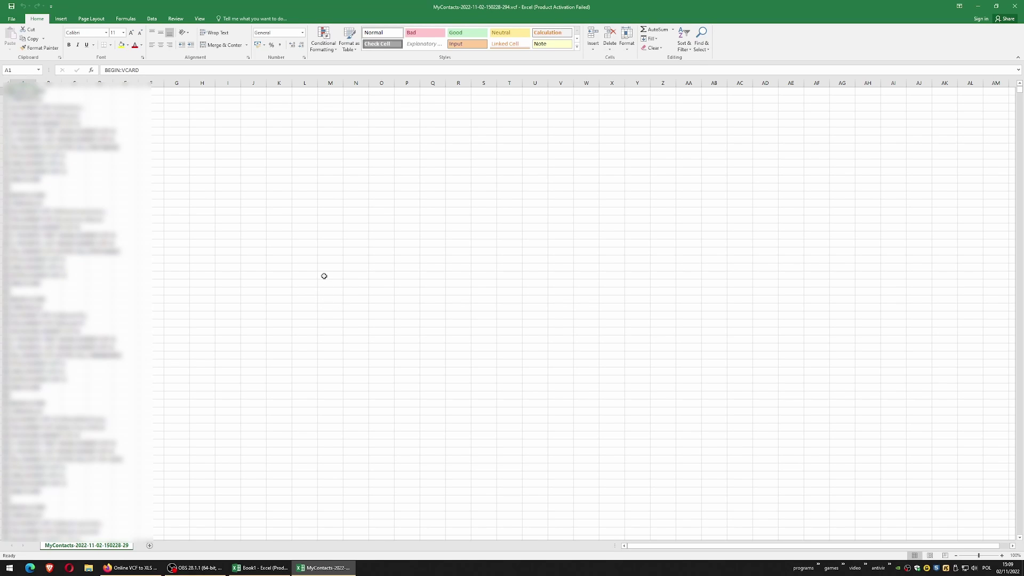
scroll(318, 286, down, 5)
scroll(318, 288, down, 5)
scroll(317, 288, down, 7)
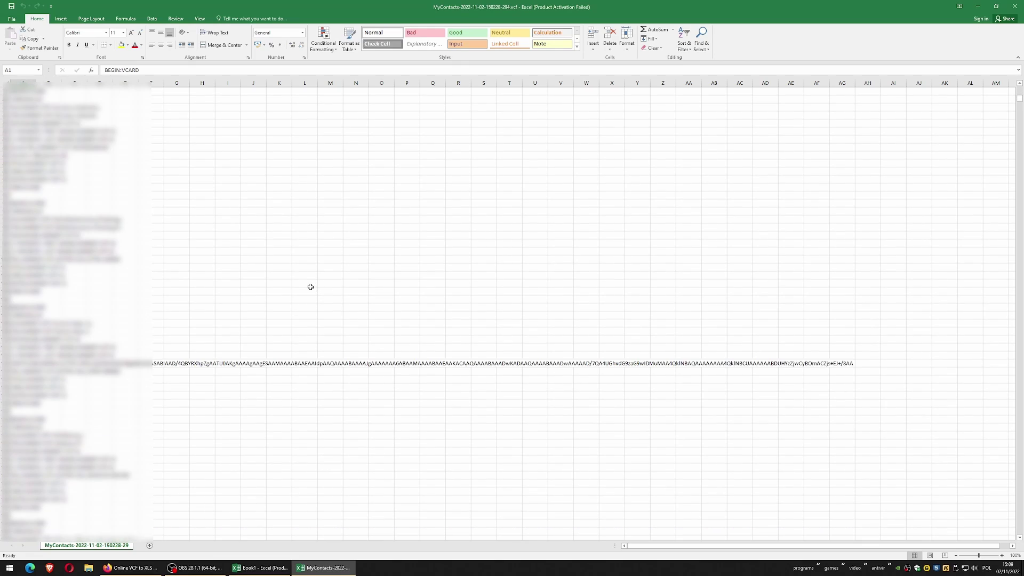
scroll(340, 293, down, 4)
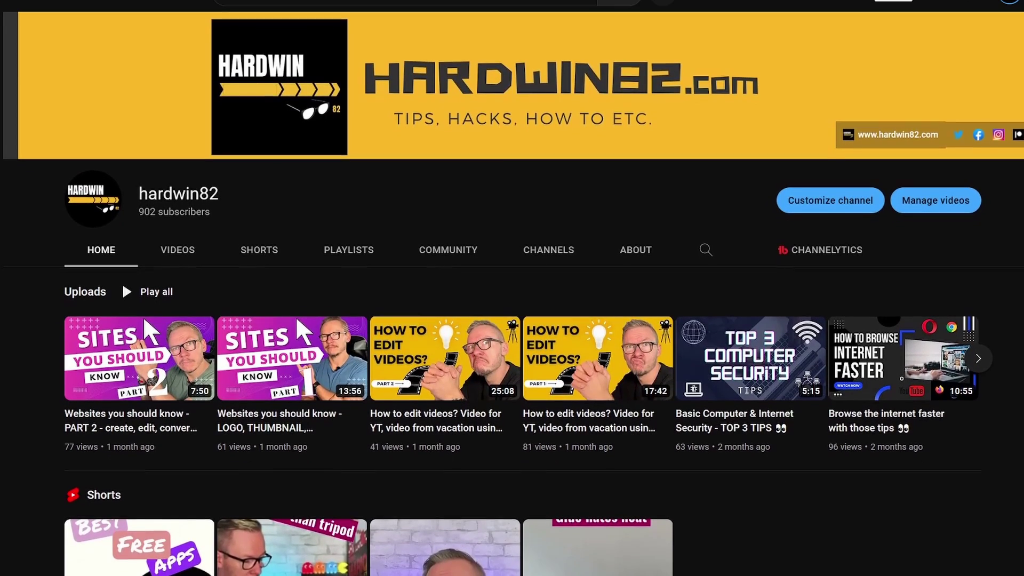
scroll(376, 301, down, 1)
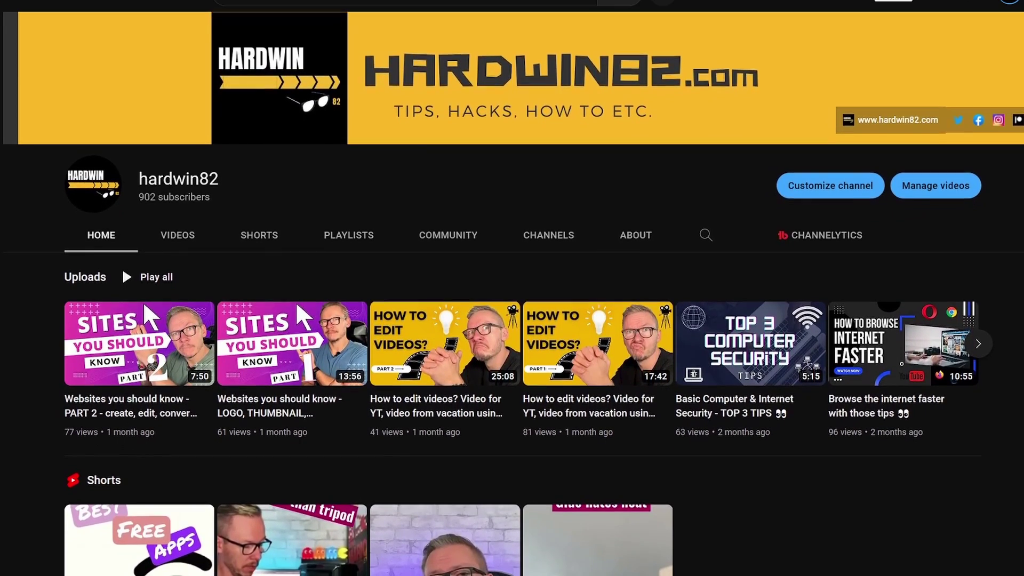
- Switch the channel page to its VIDEOS tab
click(177, 233)
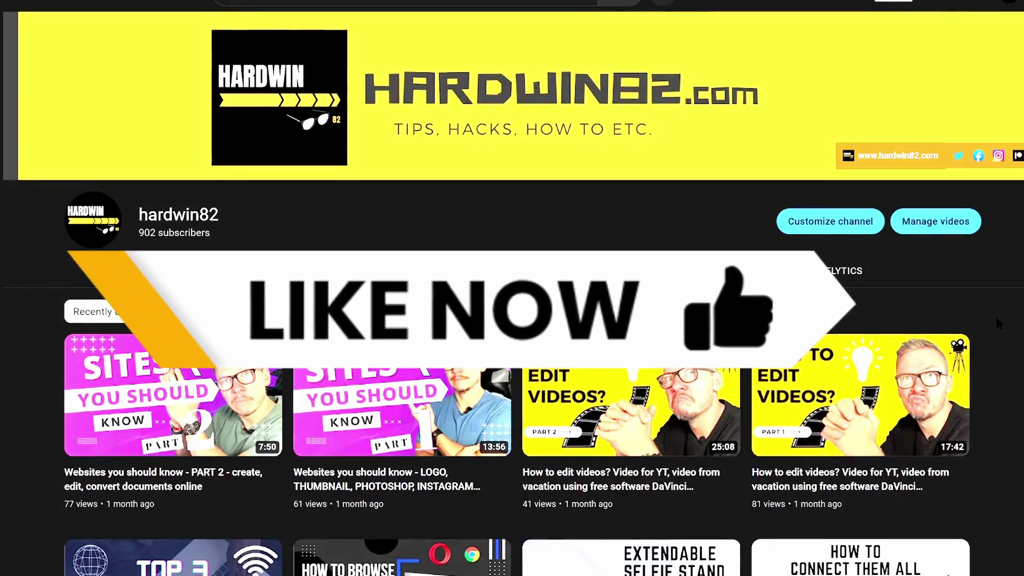
scroll(996, 314, down, 1)
scroll(996, 318, down, 1)
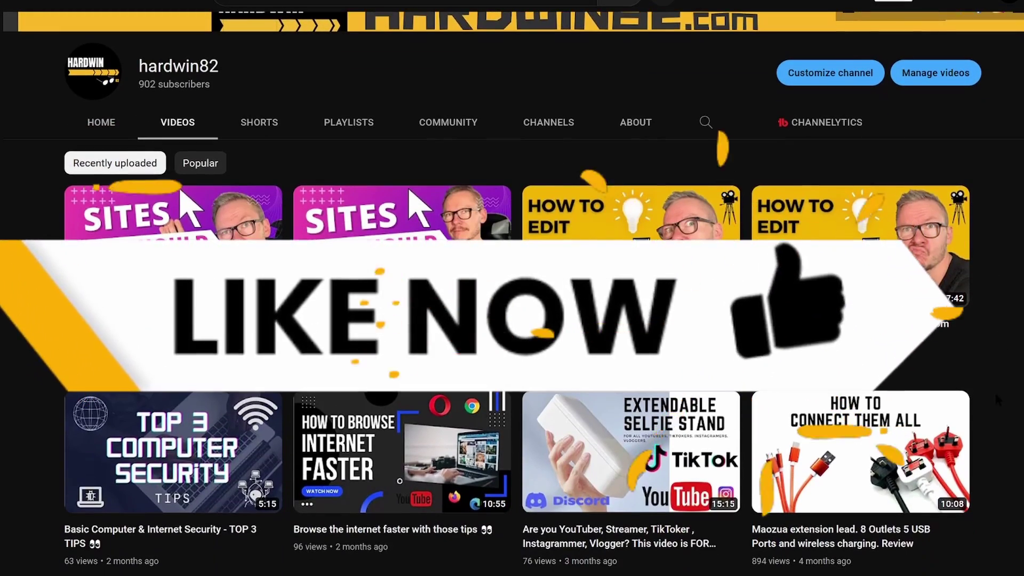
scroll(994, 353, down, 2)
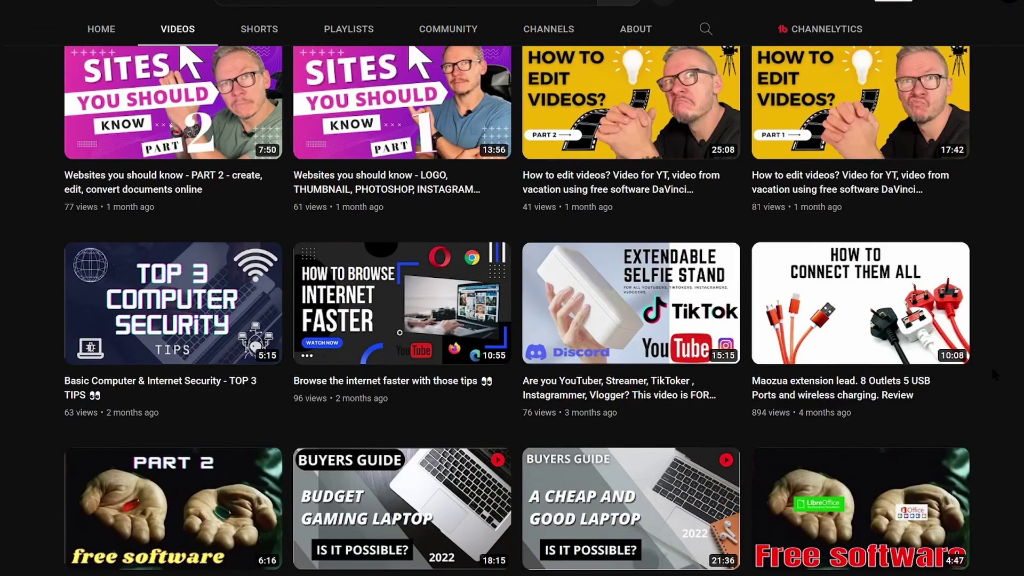
scroll(991, 366, down, 1)
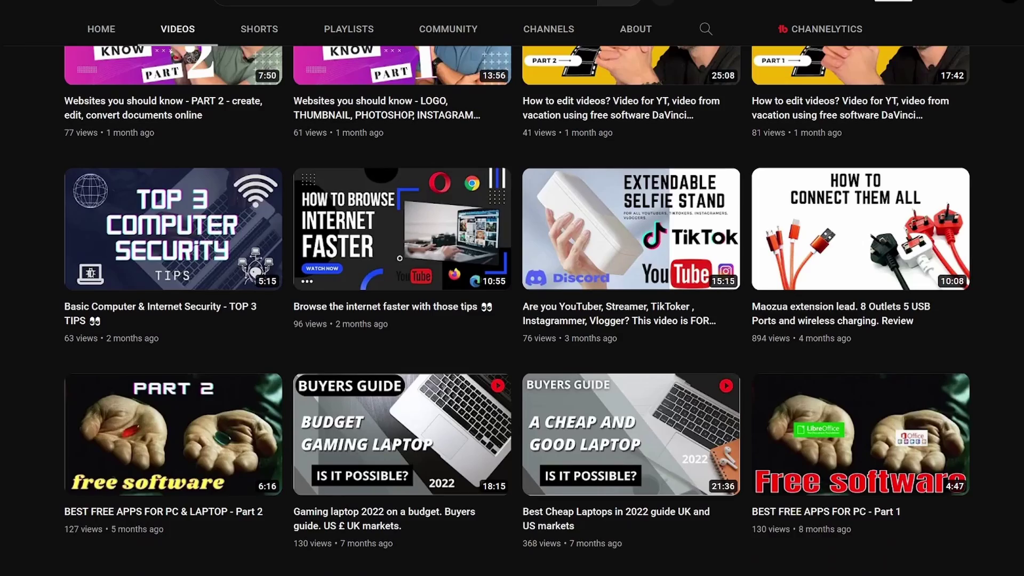
scroll(513, 320, down, 1)
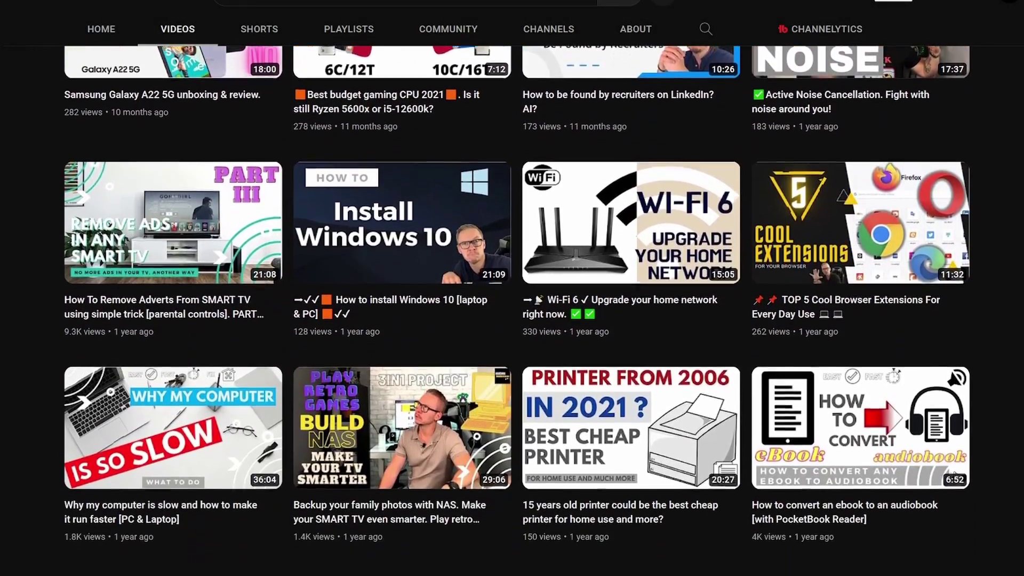
scroll(513, 321, down, 1)
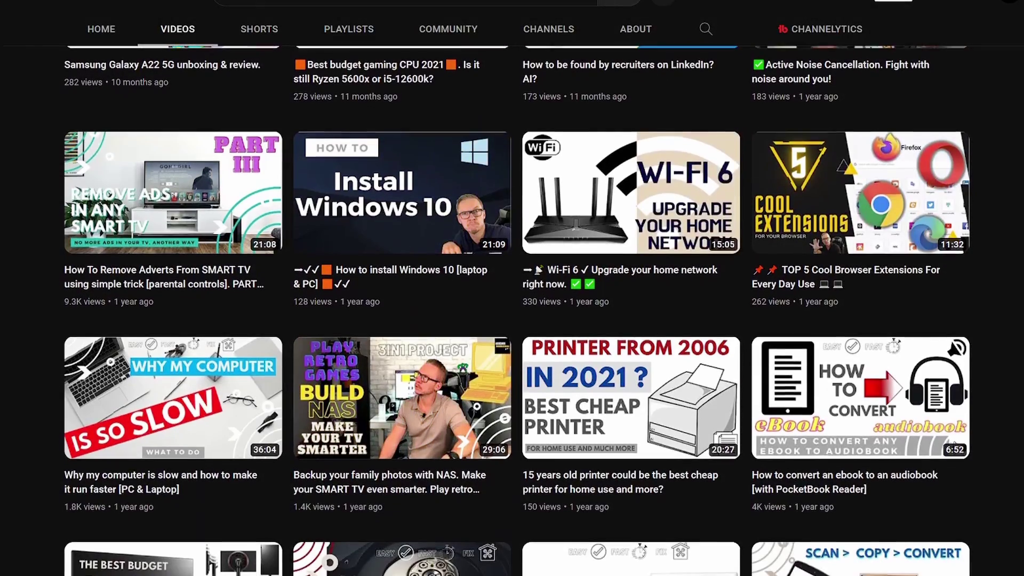